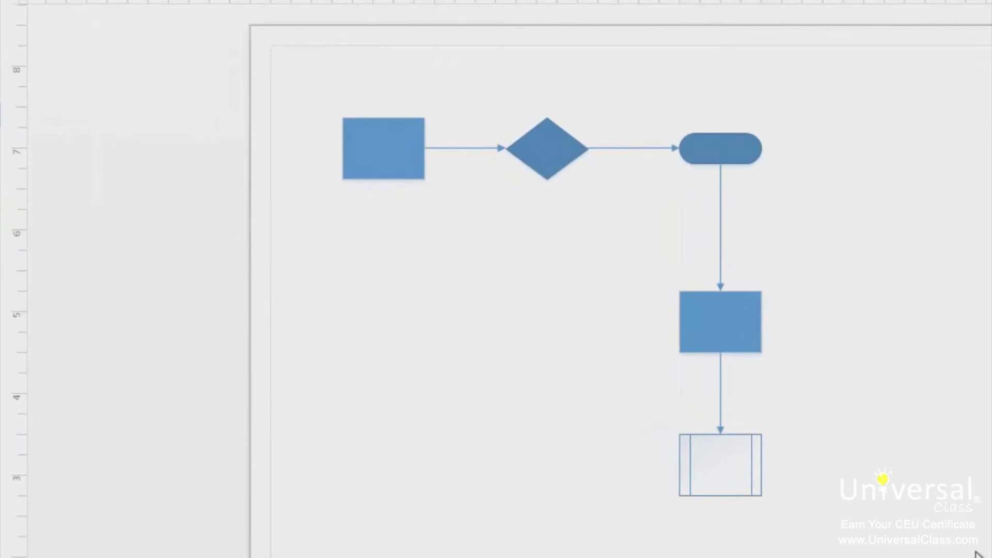
Label the first process rectangle 'Text', then reopen its text for editing.
click(388, 164)
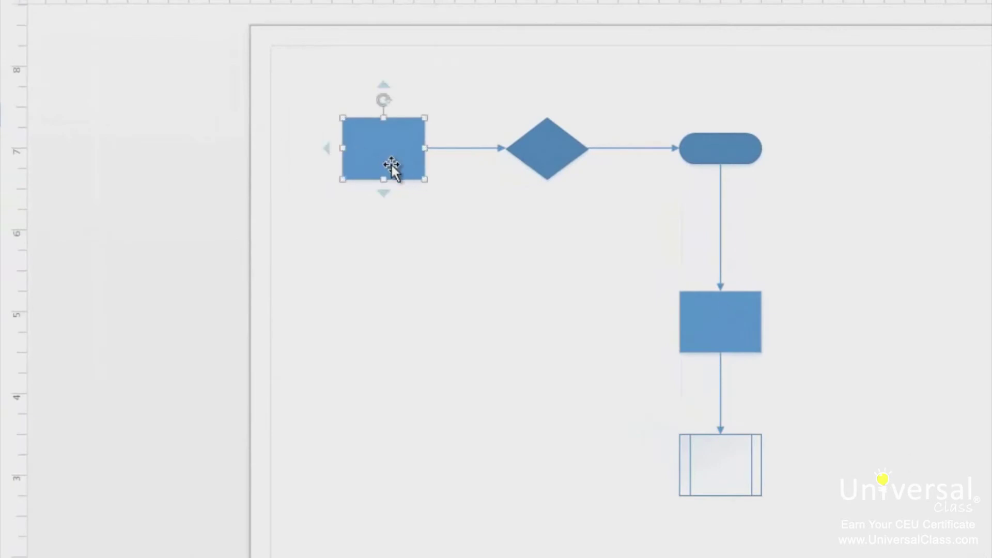
text(Text)
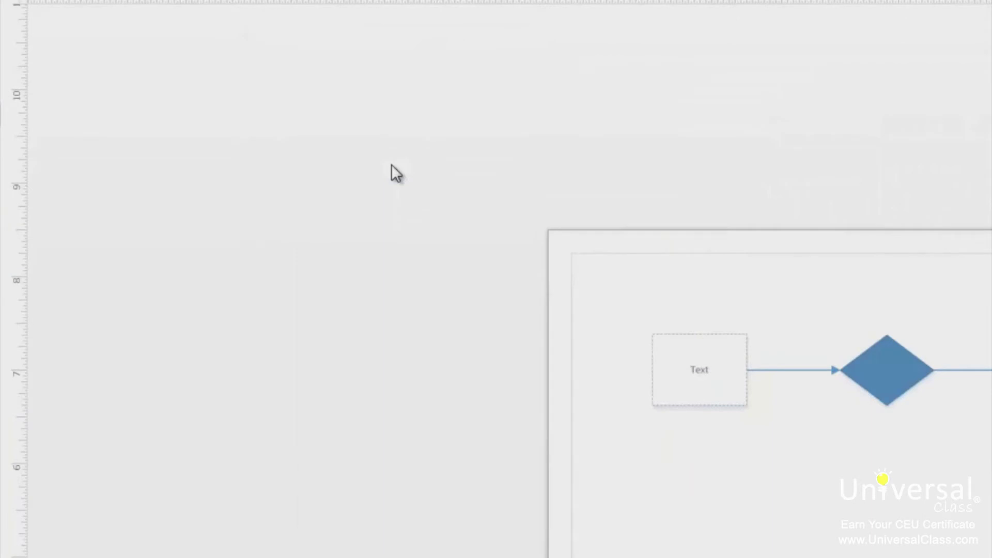
click(743, 506)
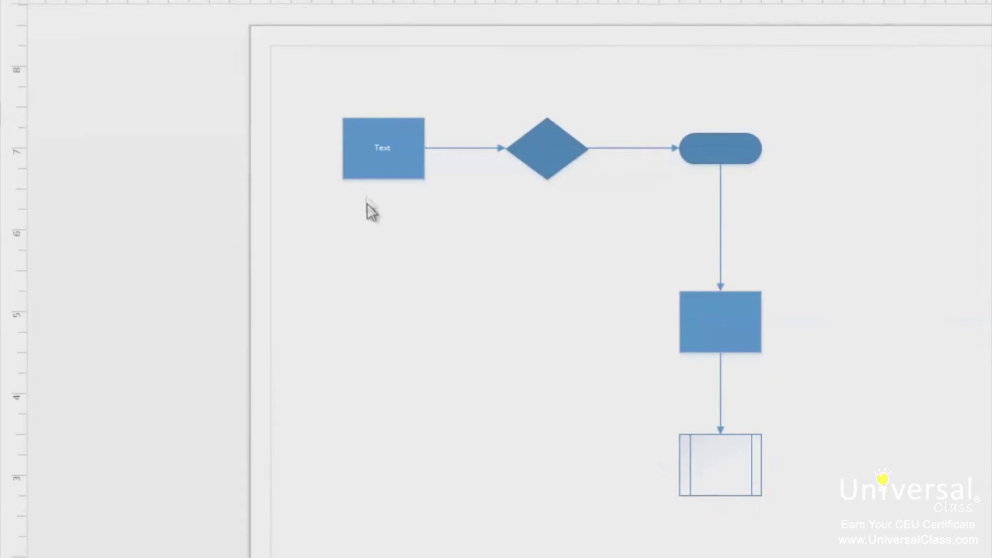
double_click(381, 166)
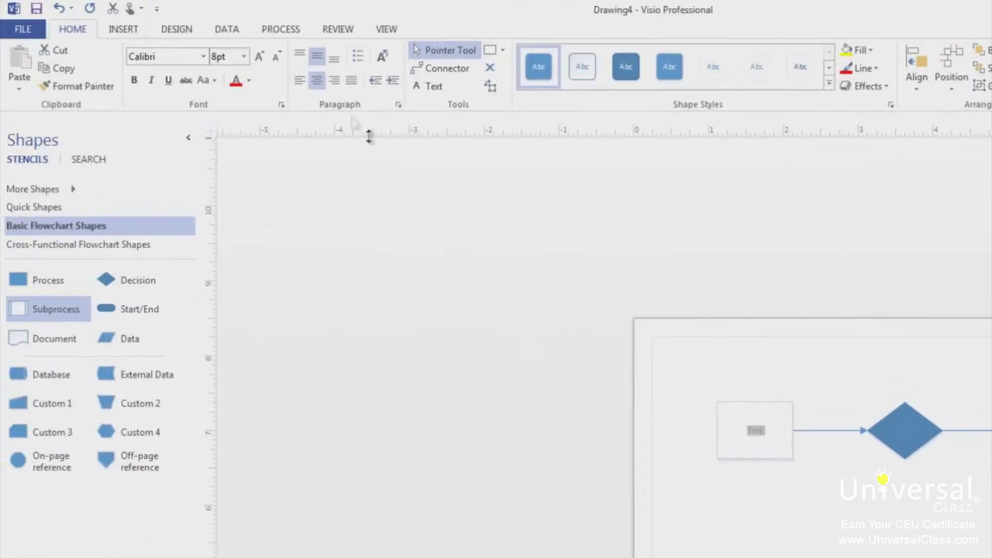
Set the rectangle's 'Text' label to a 16 pt font size.
click(246, 57)
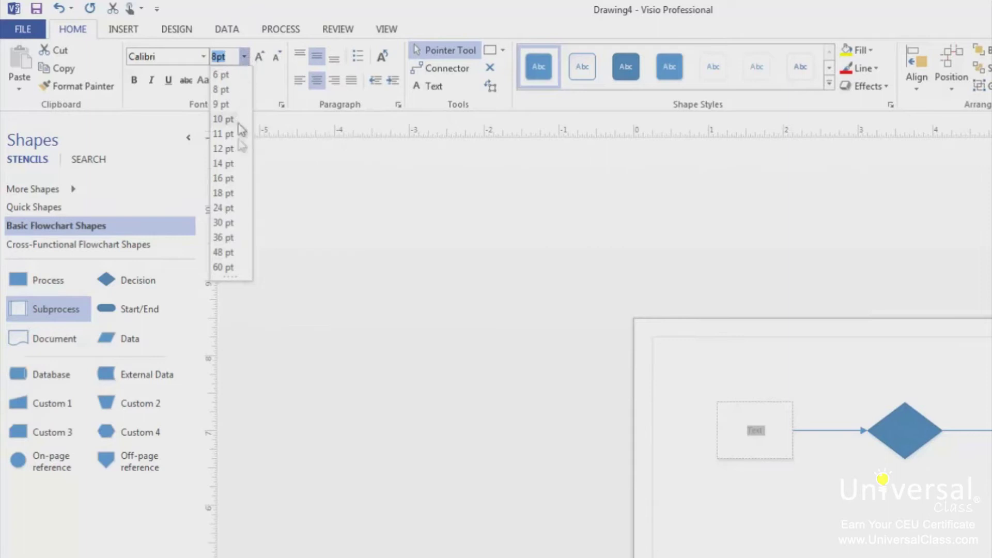
click(231, 180)
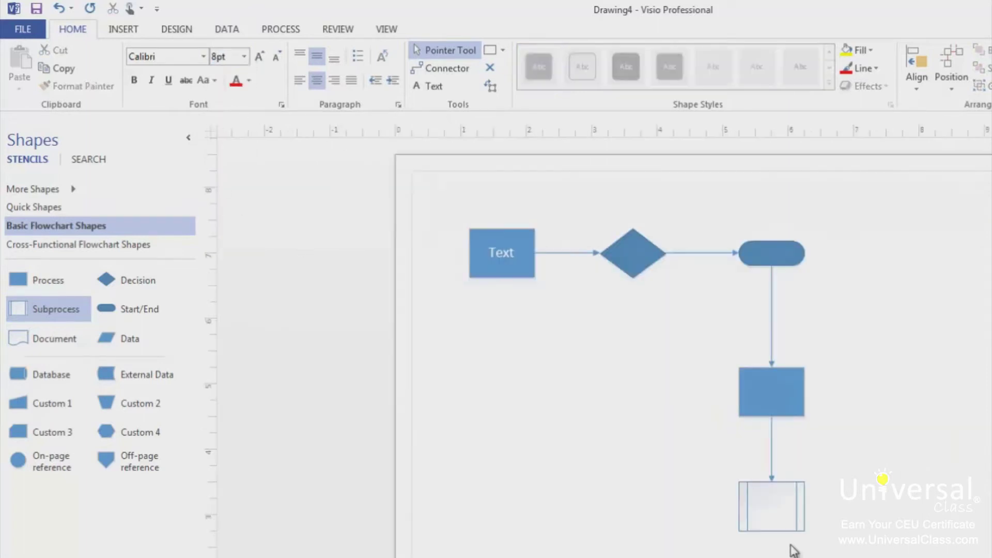
mouse_move(769, 543)
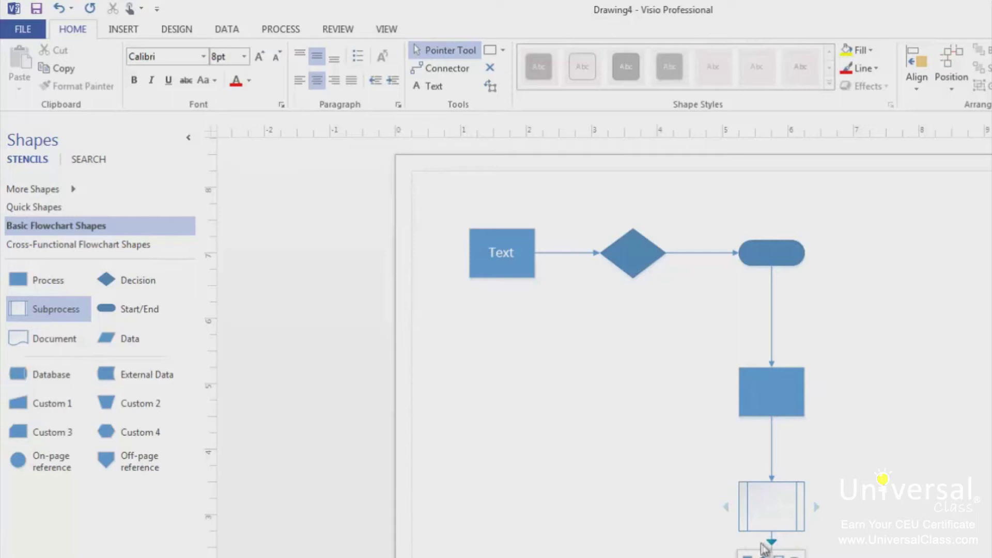
Draw a wide text box below the Text rectangle and fill it with 'Sample Text'.
click(441, 92)
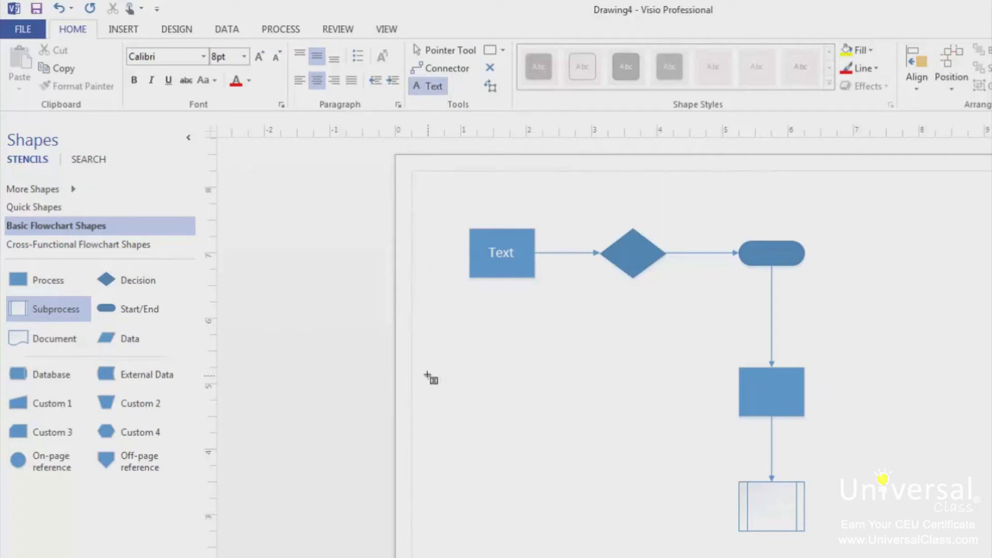
drag(420, 342, 718, 401)
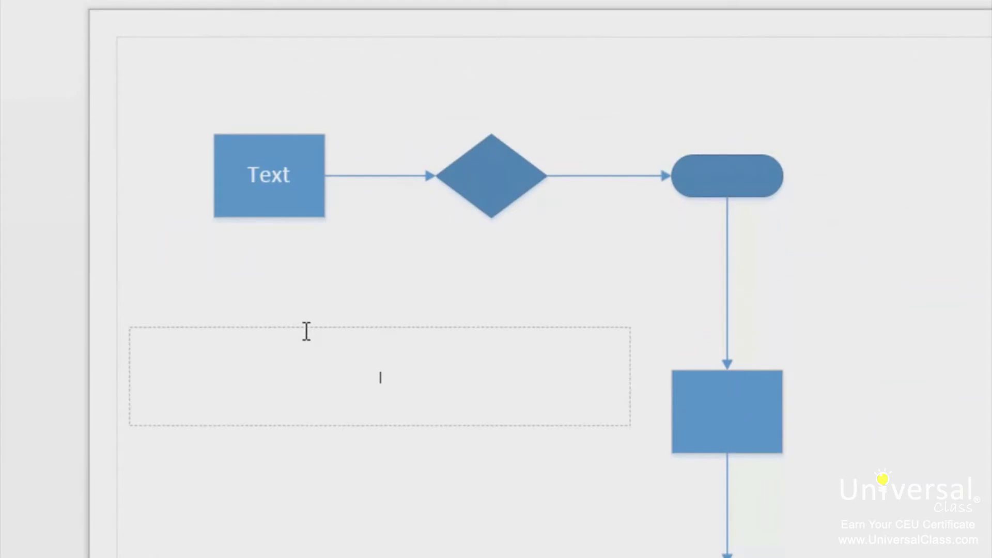
text(Sample Text)
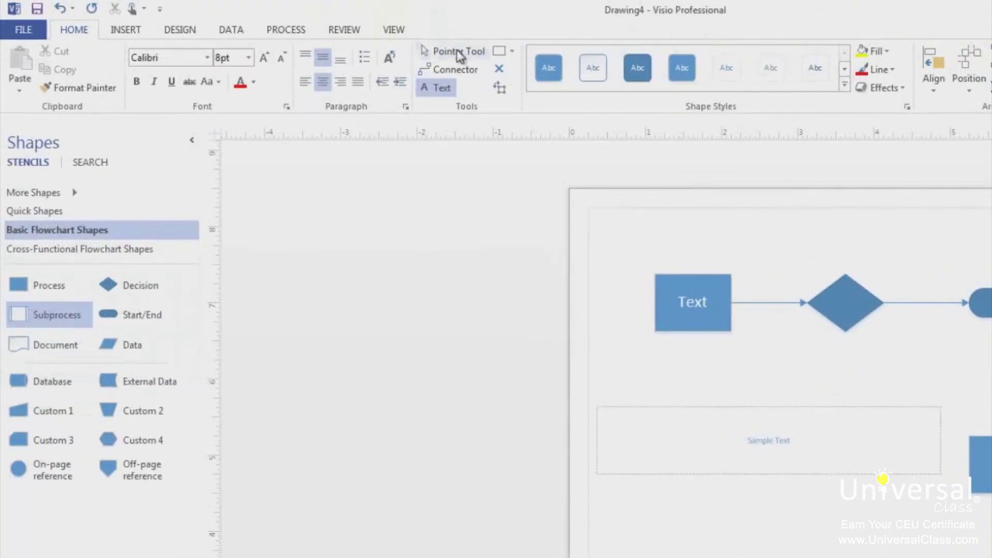
click(457, 50)
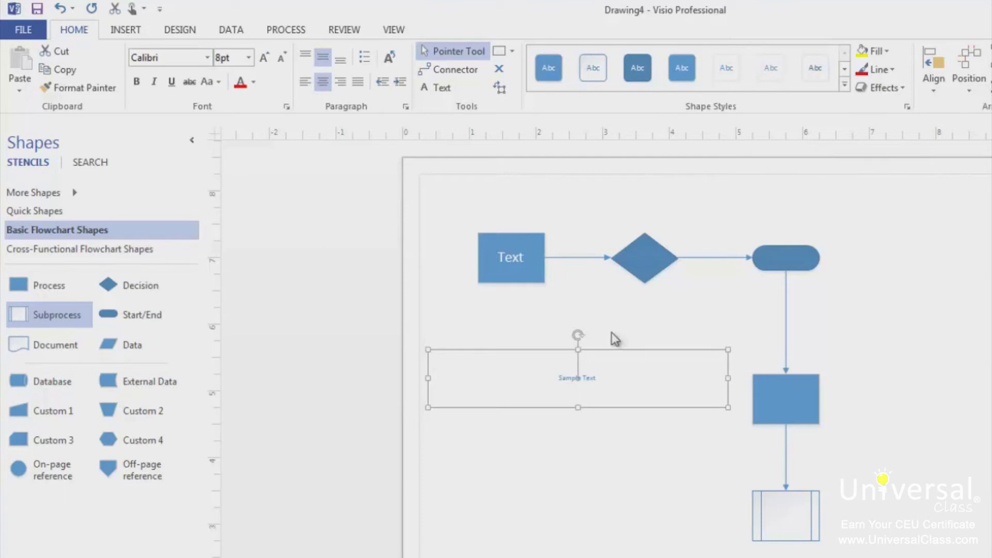
Make Sample Text 24 pt and dark blue, and shrink its box to fit the words.
click(249, 58)
click(240, 213)
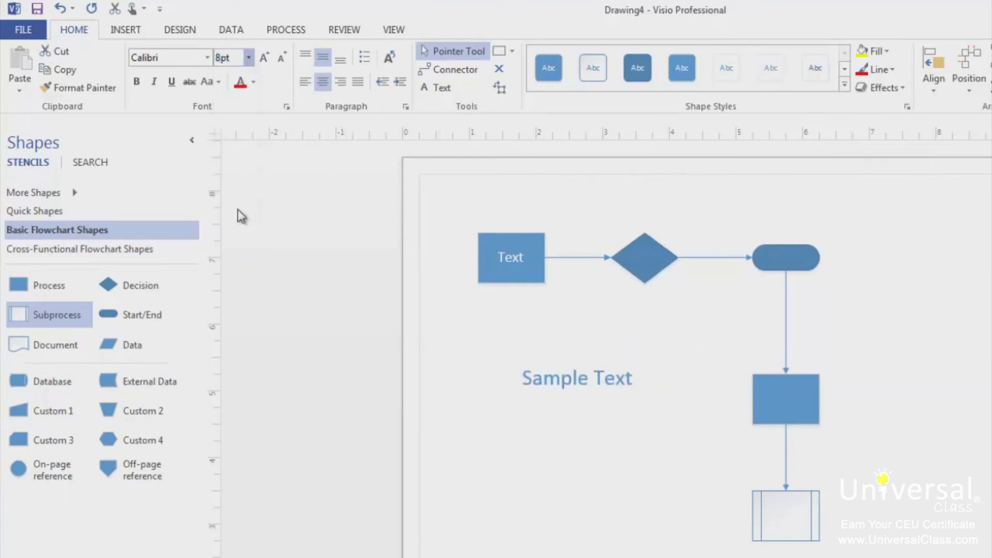
click(254, 82)
click(347, 257)
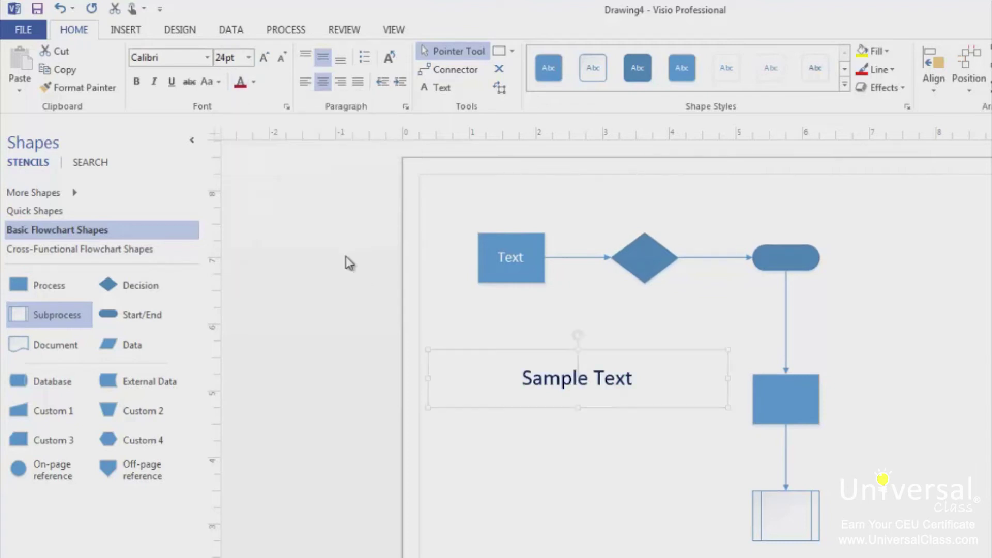
drag(727, 409, 657, 377)
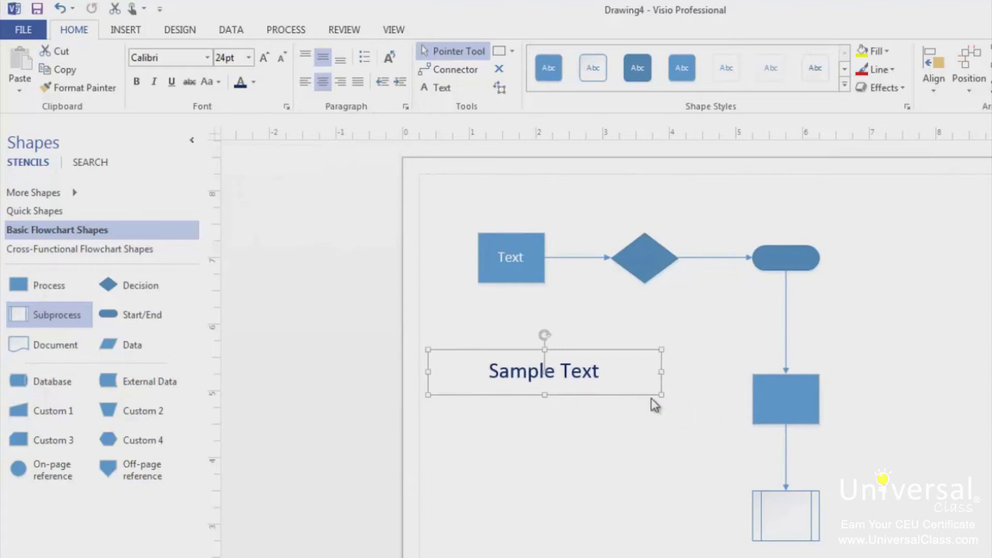
click(591, 436)
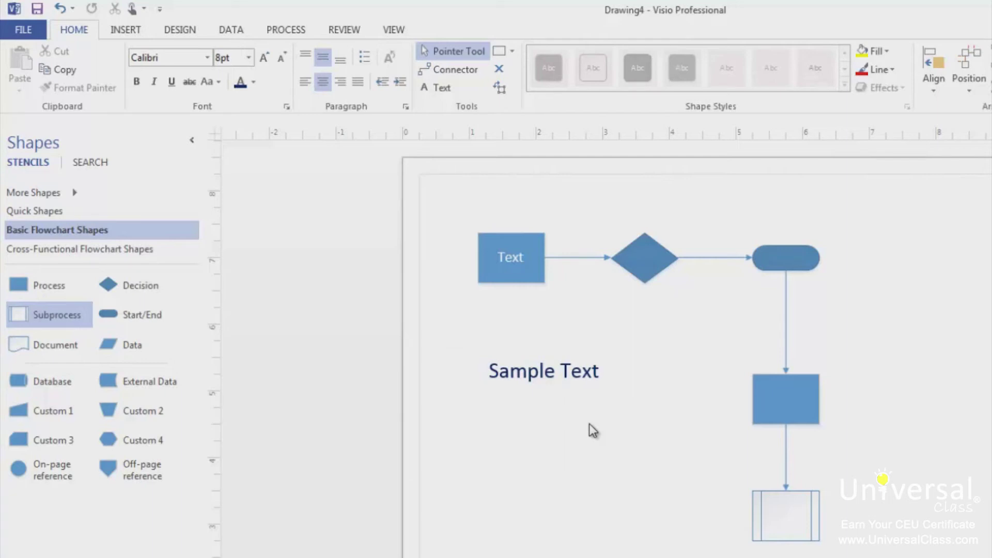
Label the decision diamond 'Example' and rotate the diamond clockwise.
double_click(640, 268)
text(Example)
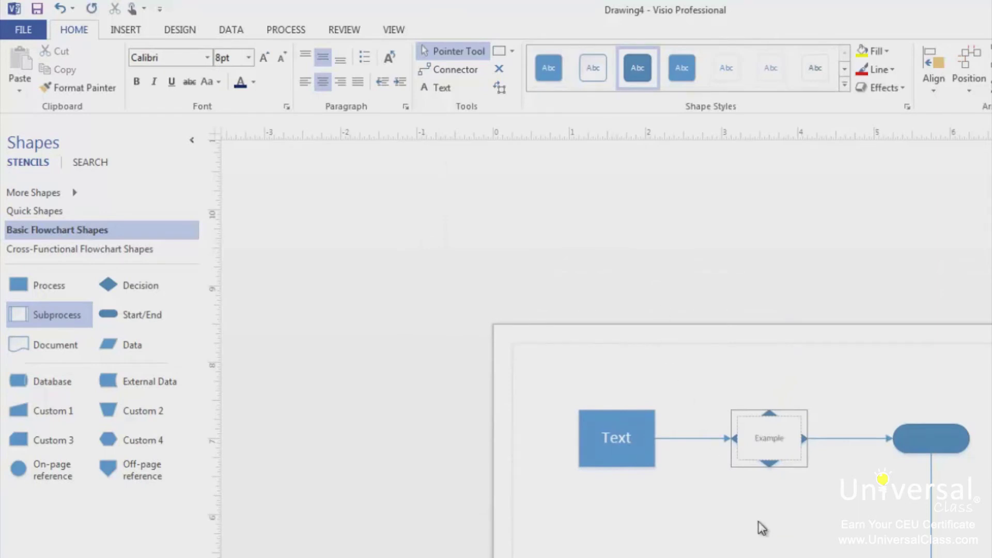
click(771, 527)
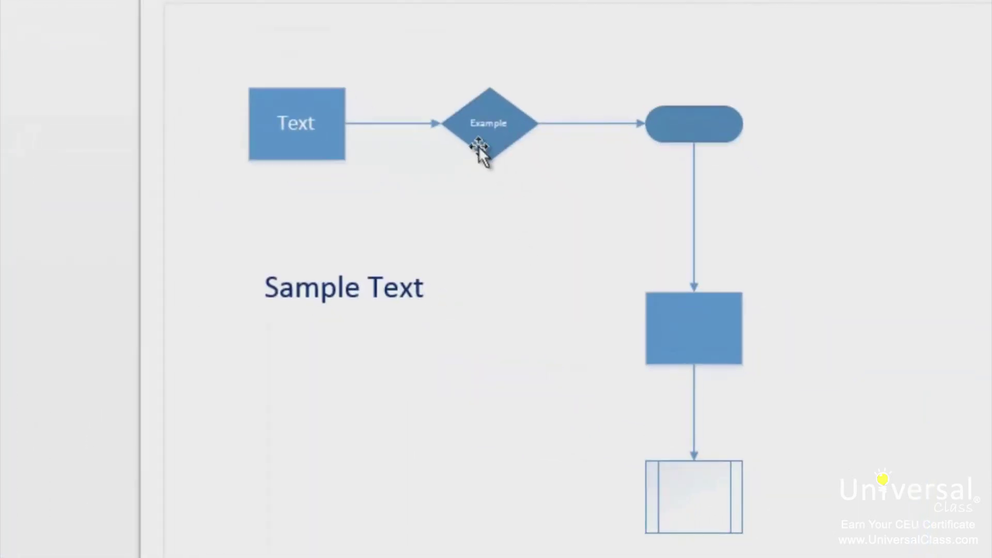
click(481, 147)
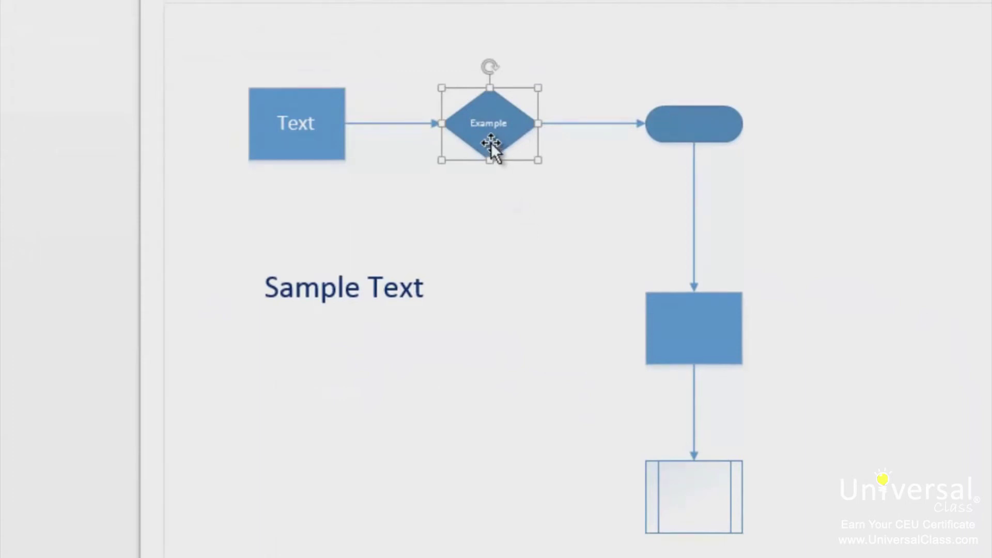
drag(491, 66, 531, 64)
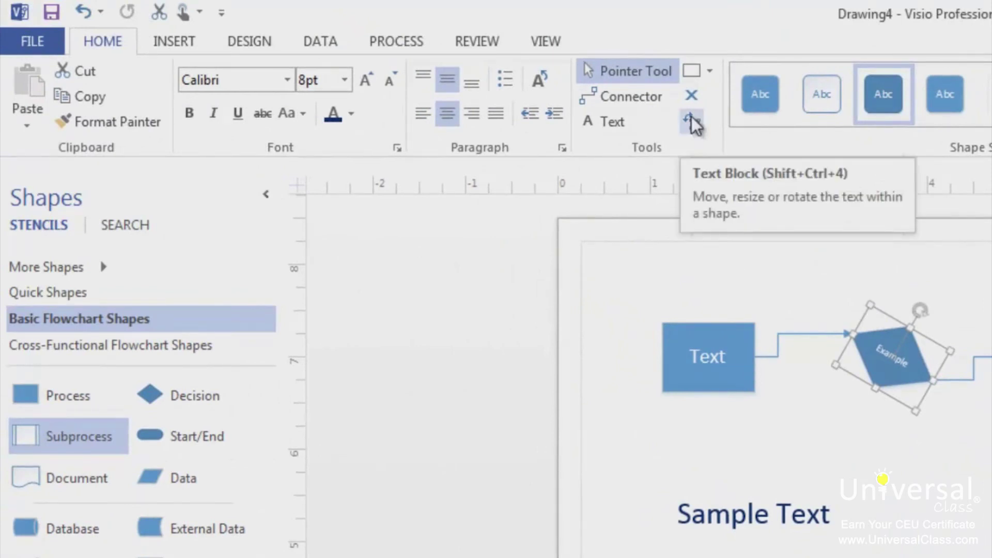
Rotate the Example shape's text block back to horizontal, leaving the shape tilted.
click(693, 122)
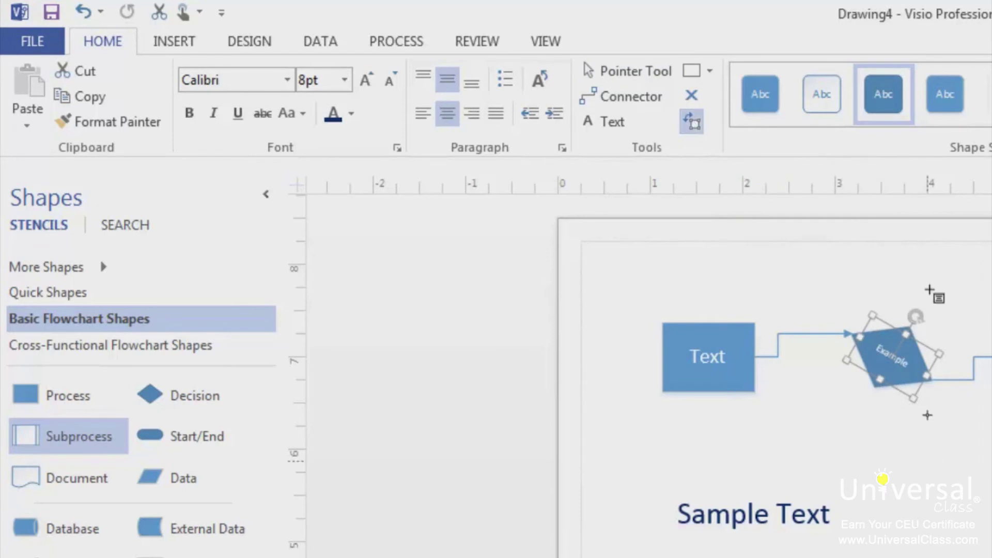
drag(914, 316, 898, 315)
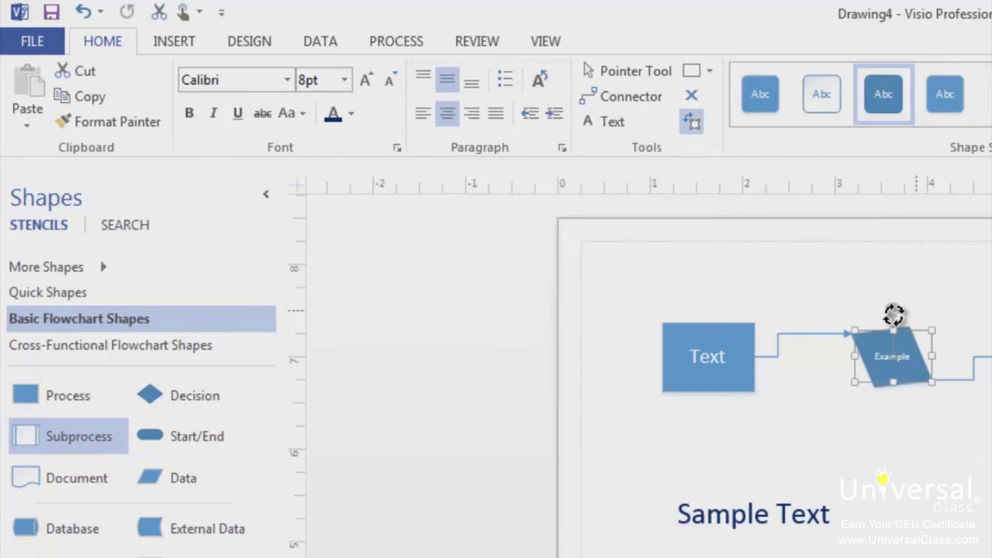
click(895, 473)
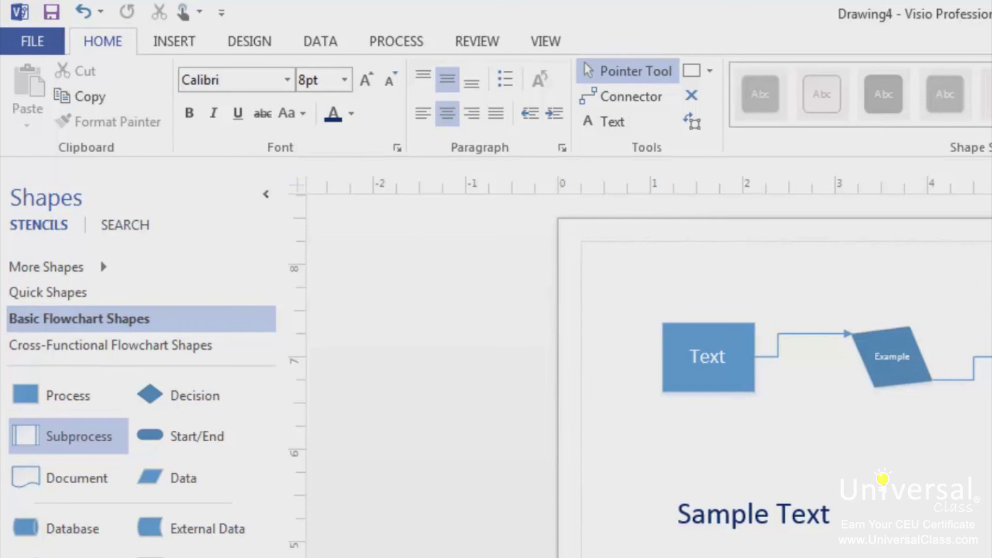
Create a new drawing from the Basic Network Diagram template found under Network.
click(21, 42)
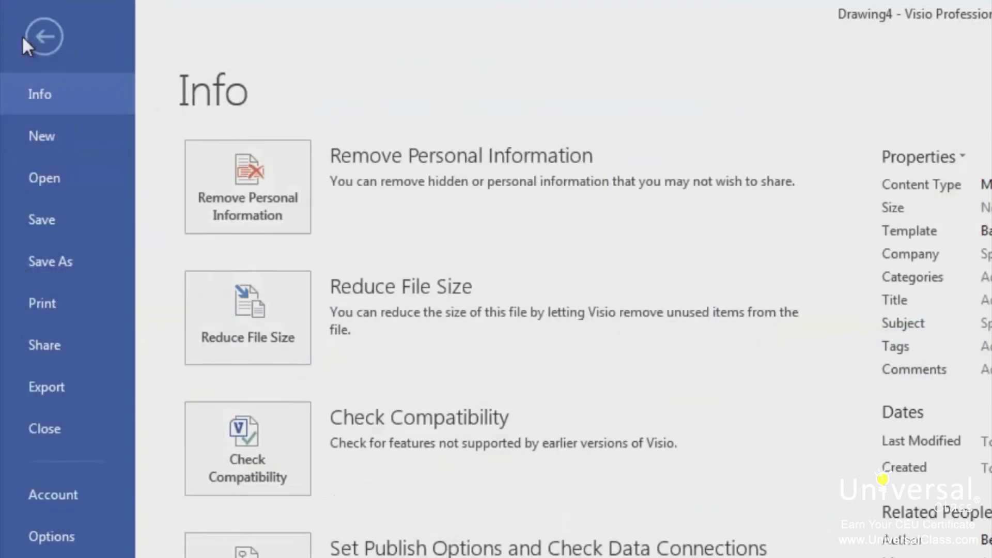
click(66, 148)
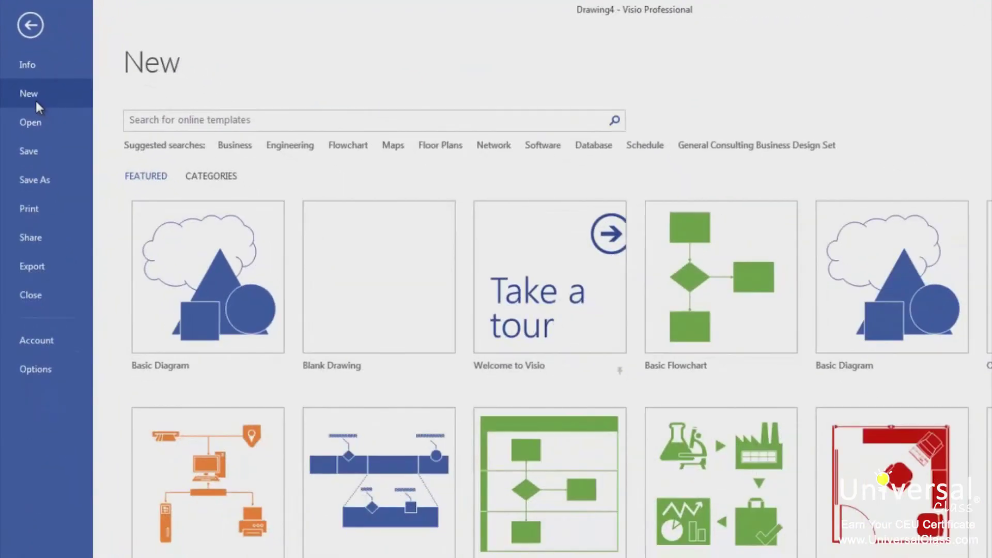
click(494, 146)
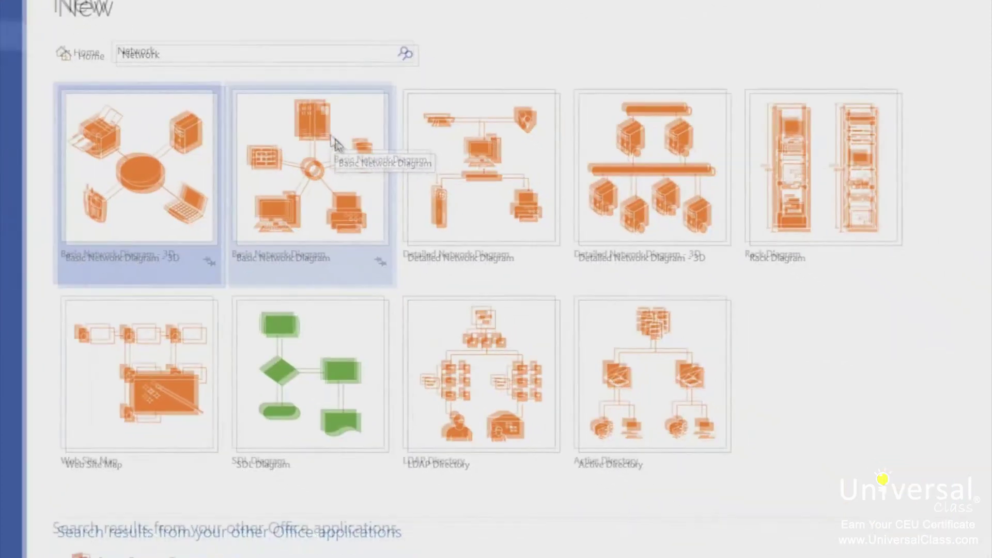
click(404, 201)
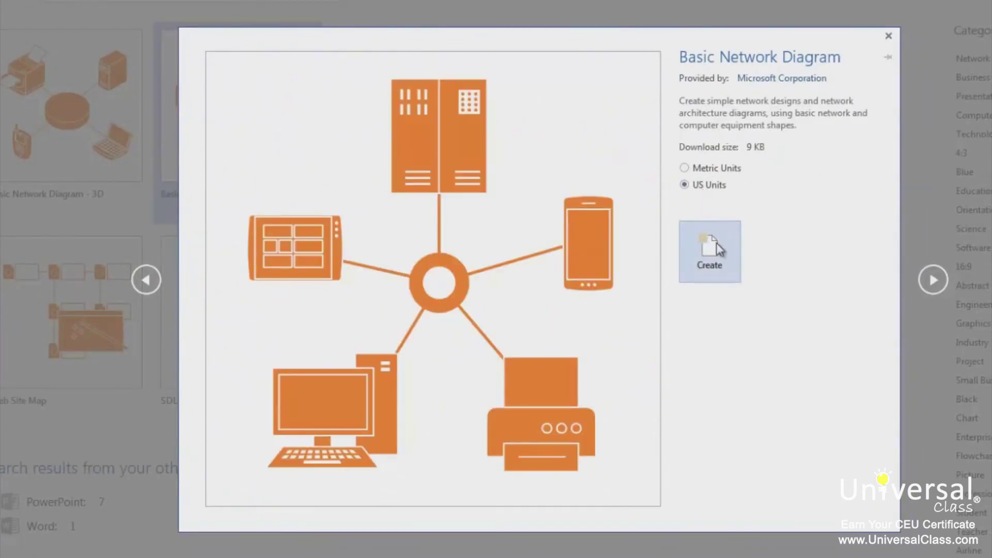
click(718, 248)
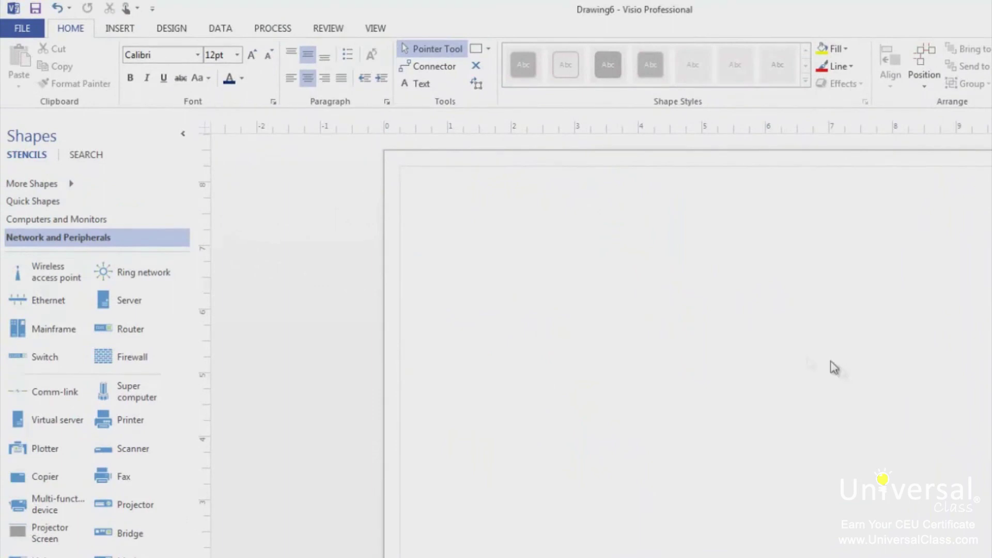
Place a Tablet Device shape on the page and give it the ScreenTip 'Tablet computer'.
click(89, 221)
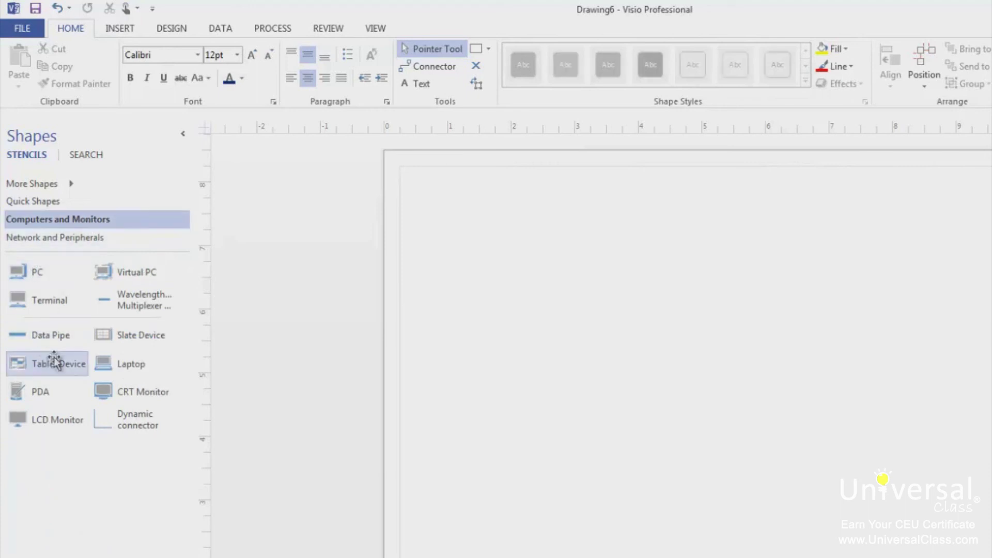
drag(52, 362, 639, 289)
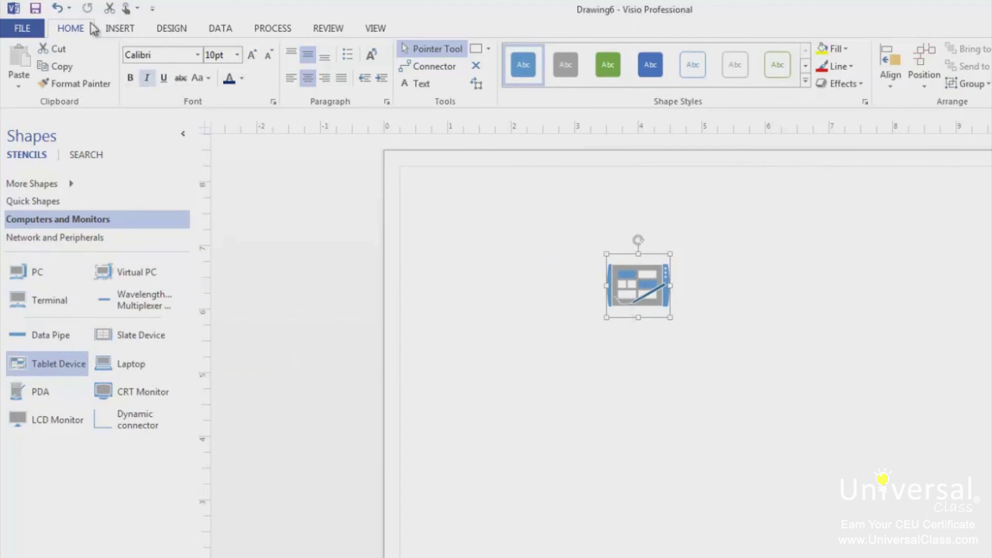
click(120, 30)
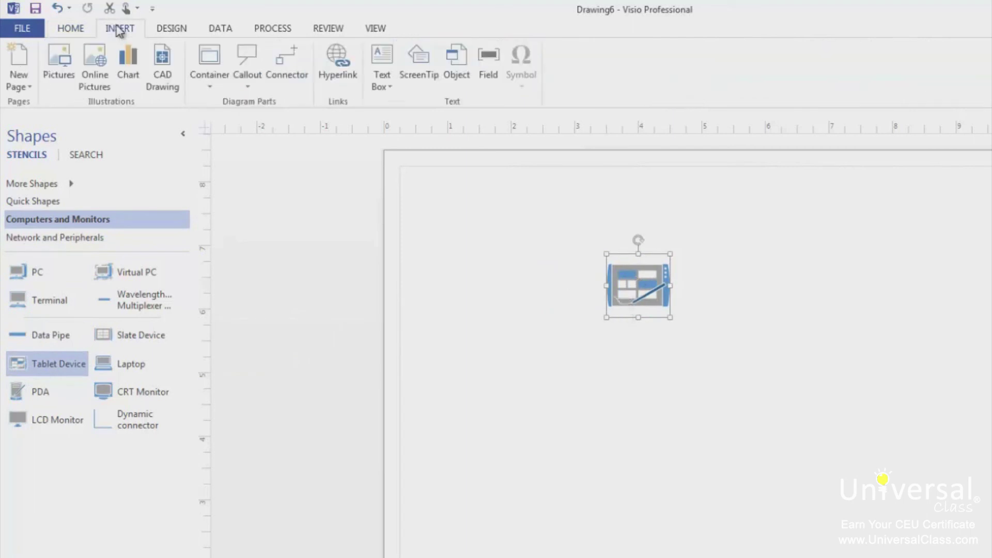
click(419, 80)
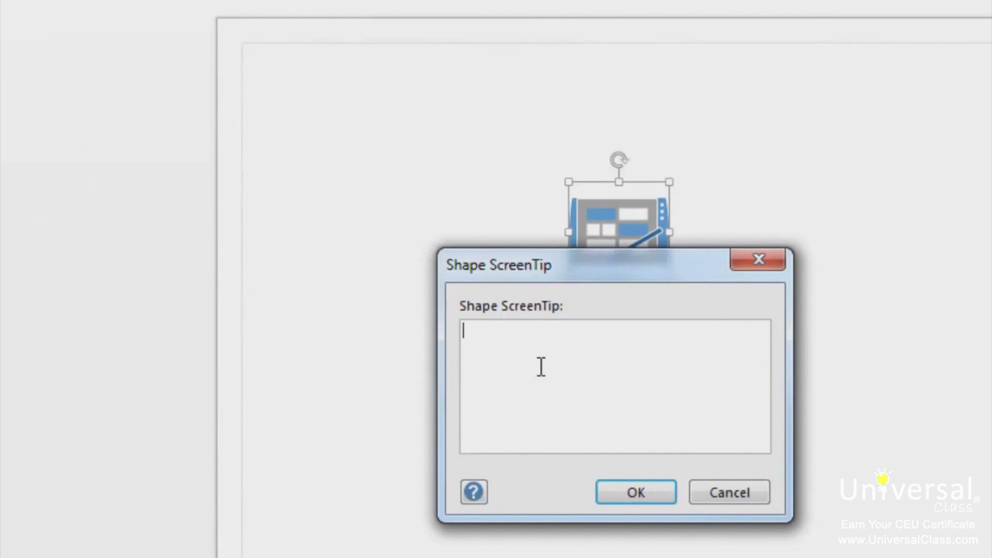
text(Tablet computer)
click(637, 492)
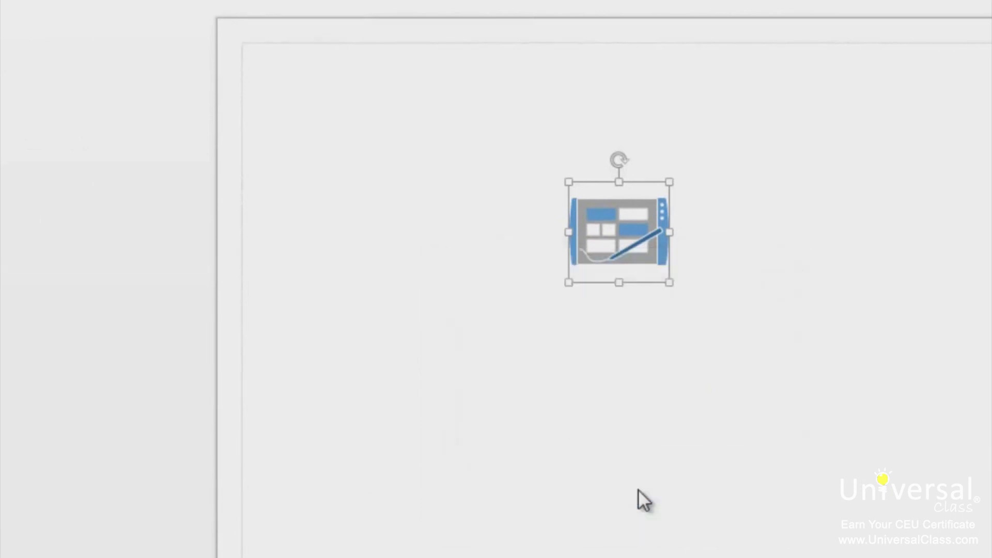
click(637, 468)
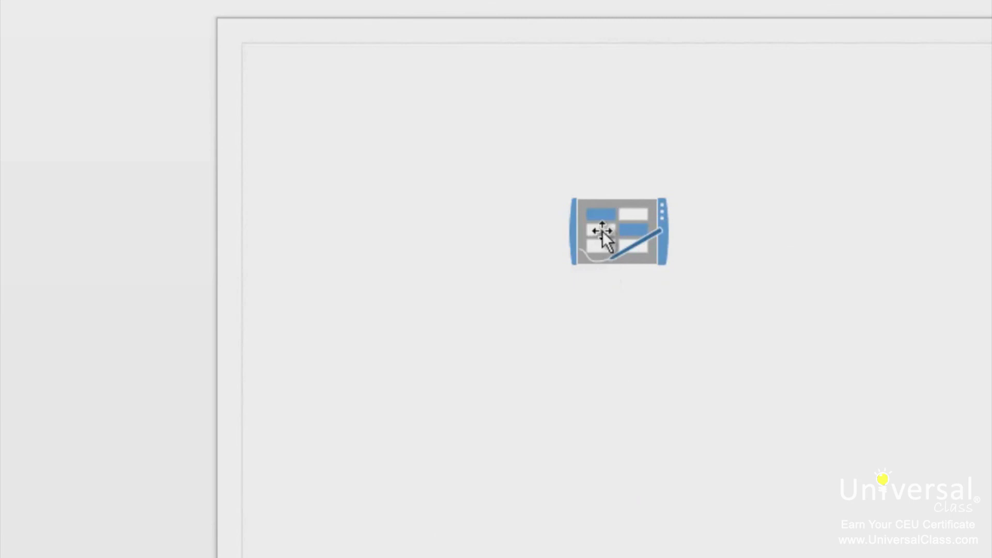
mouse_move(603, 231)
click(634, 251)
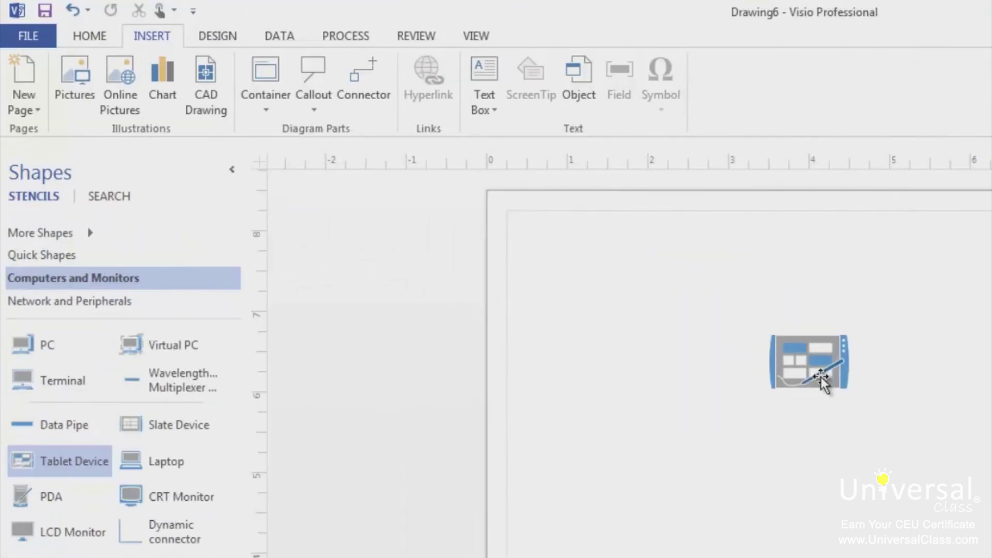
Attach a comment reading 'Comment here' to the Tablet Device shape.
click(419, 38)
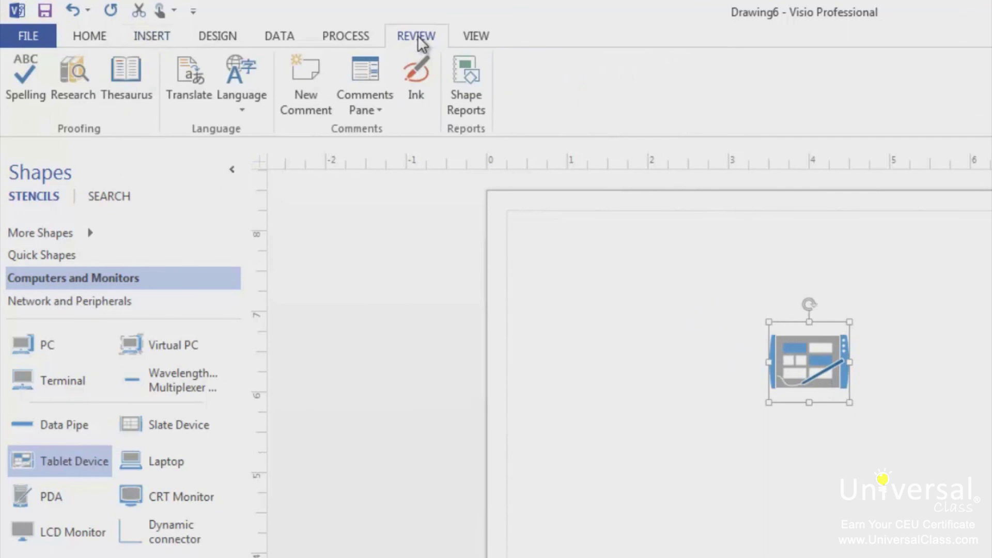
click(306, 85)
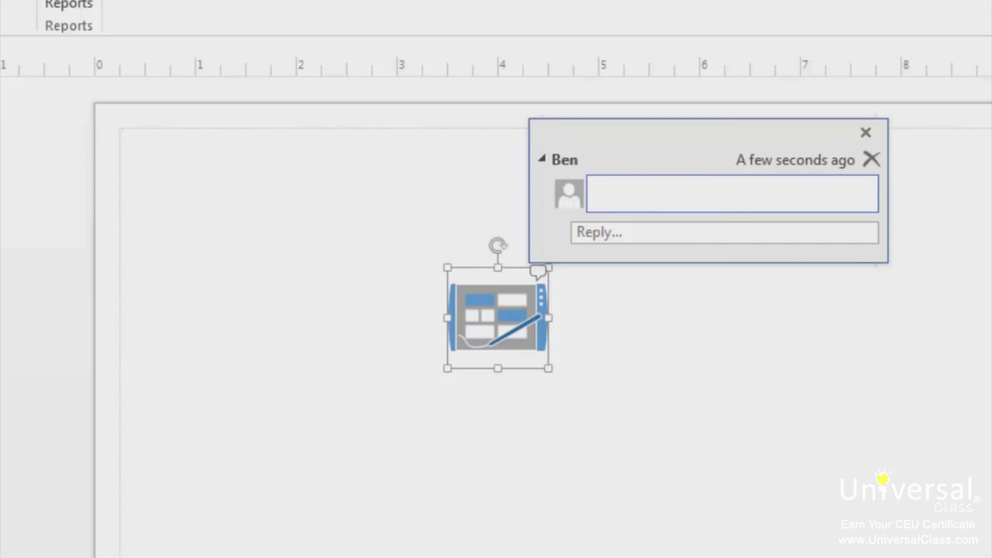
text(Comment here)
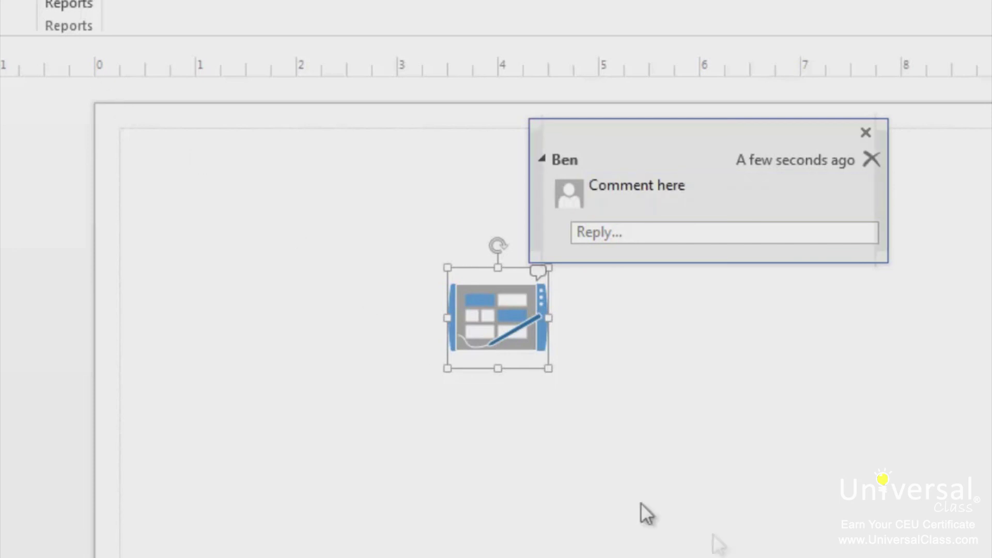
click(775, 460)
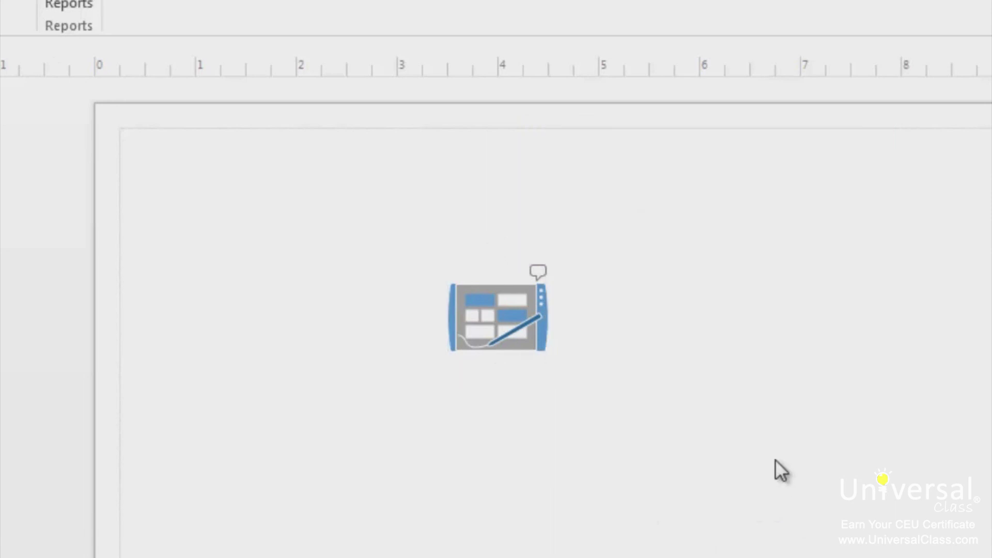